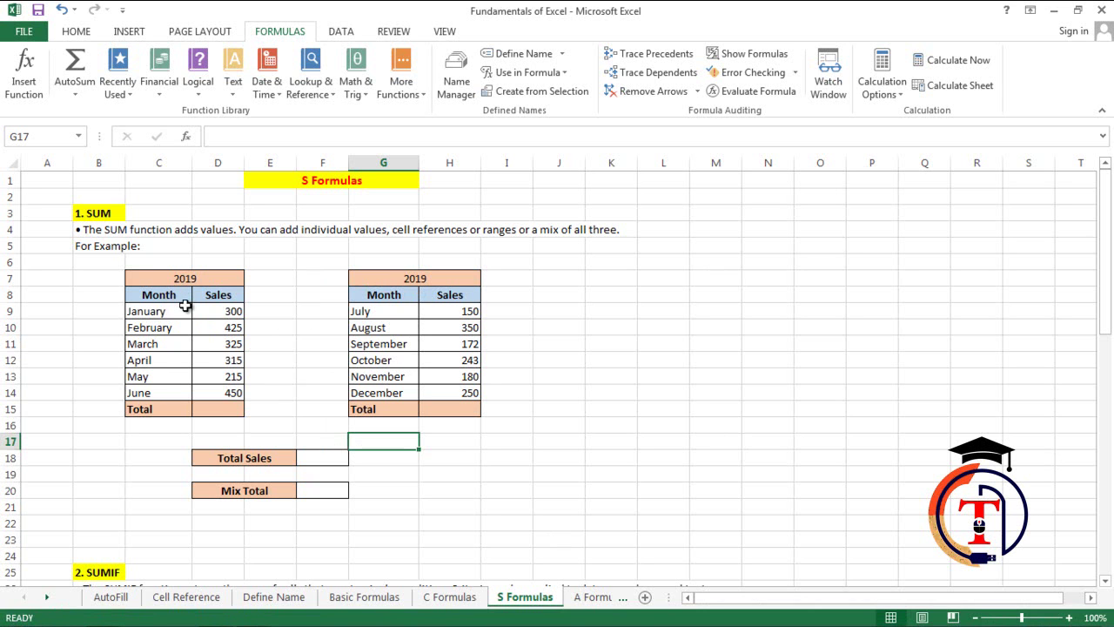
- Total the January to June sales in cell D15 with a SUM formula over D9:D14
click(223, 411)
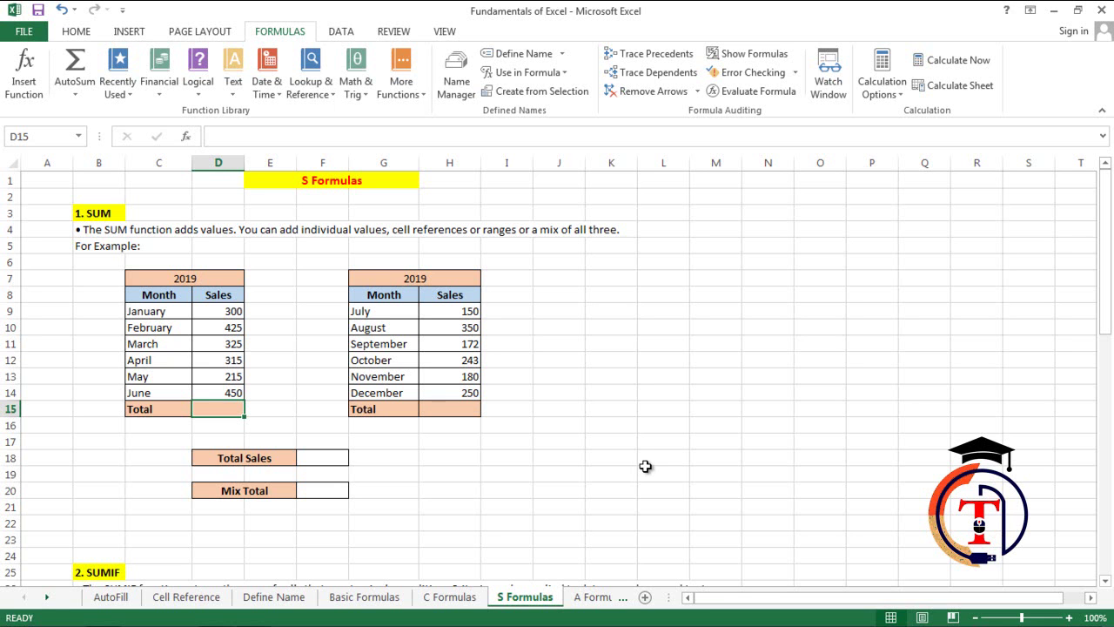
text(=sum)
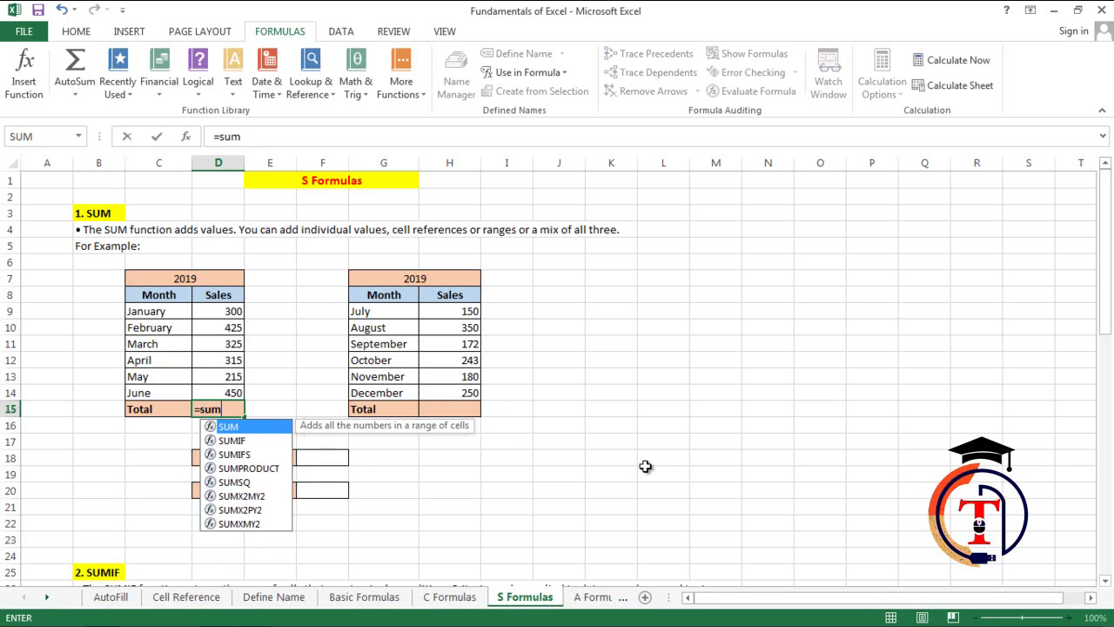
key(Tab)
drag(236, 312, 236, 393)
key(Return)
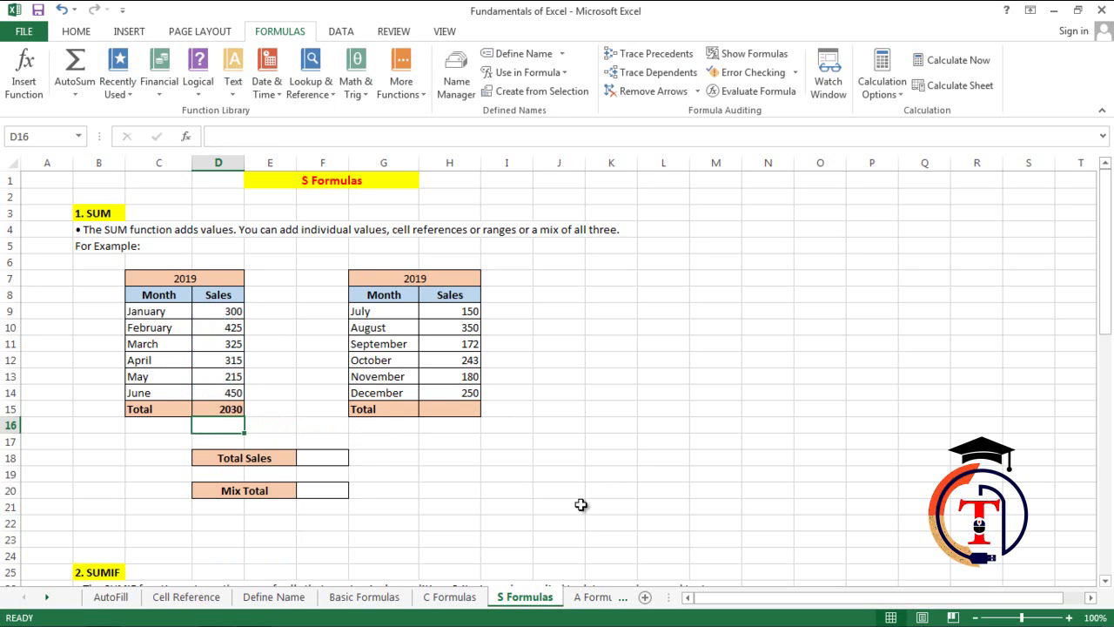
- Total the July to December sales in cell H15 by applying AutoSum over H9:H14
click(462, 412)
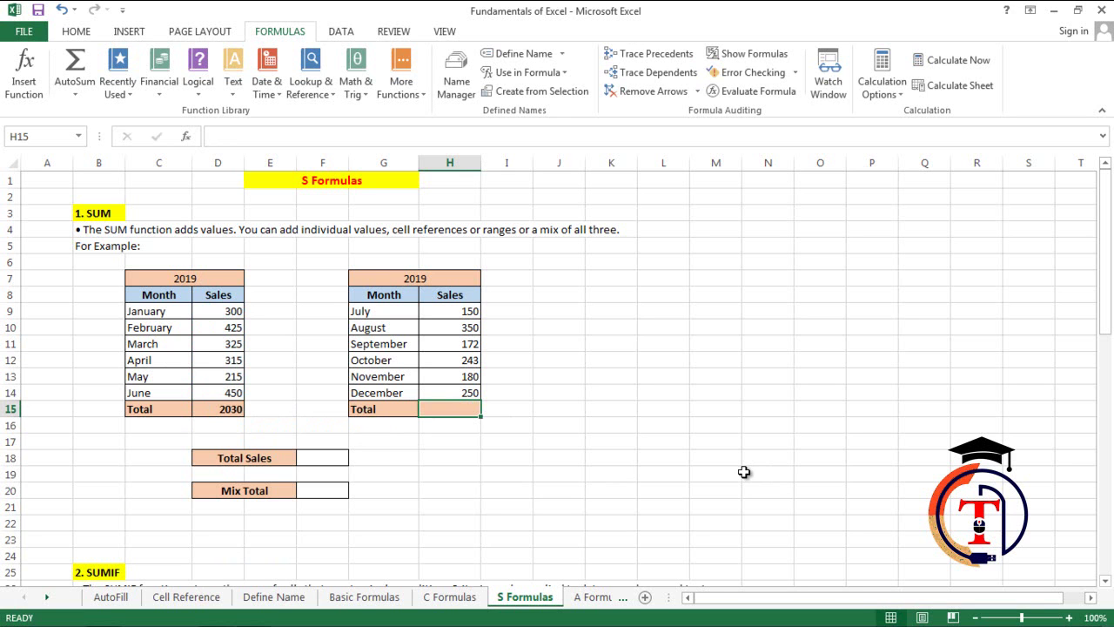
key(alt+equal)
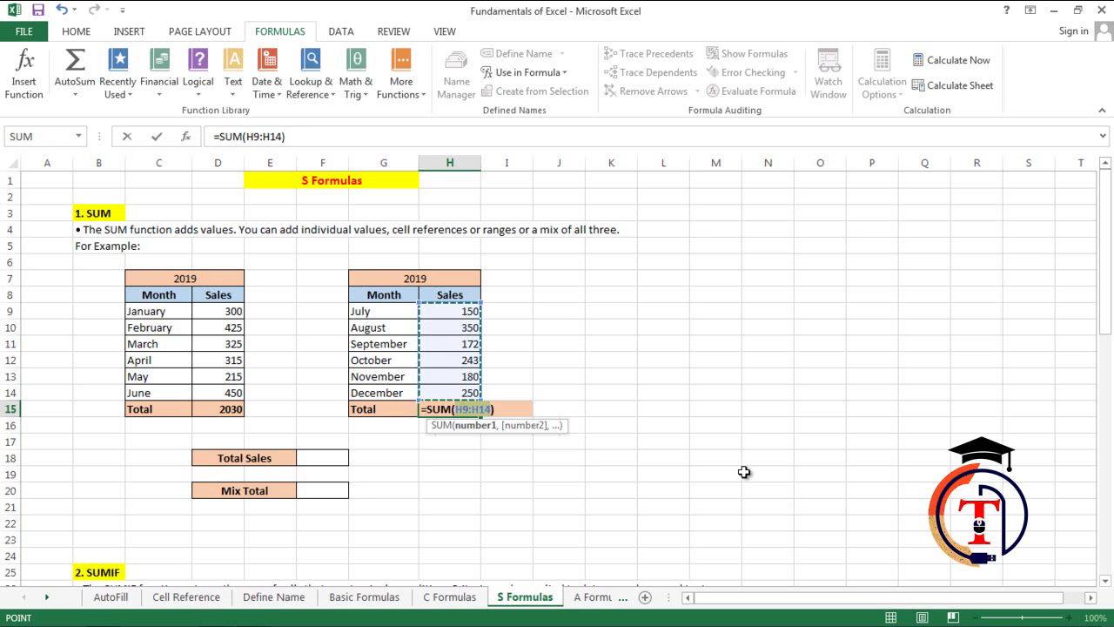
key(Return)
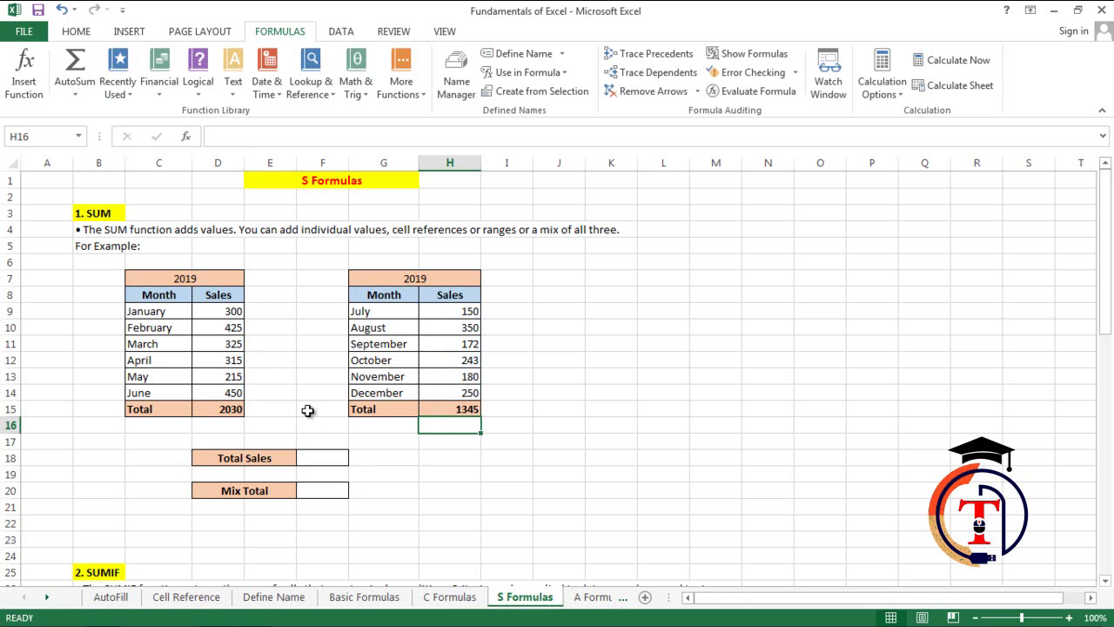
click(77, 31)
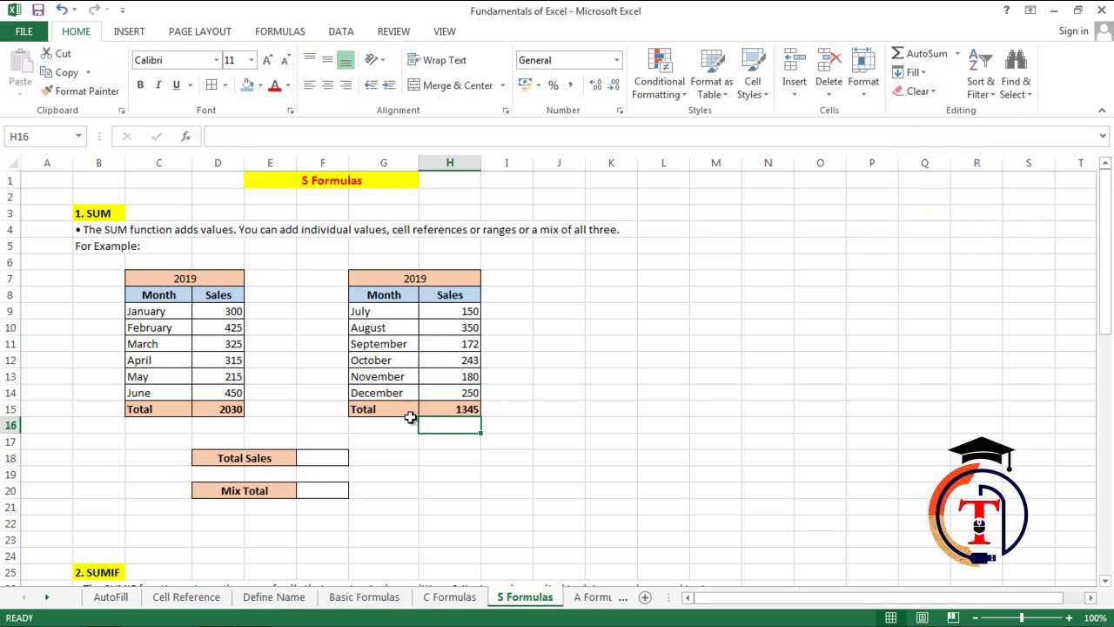
- Calculate Total Sales in cell F18 with a SUM formula combining the two ranges D9:D14 and H9:H14
click(327, 466)
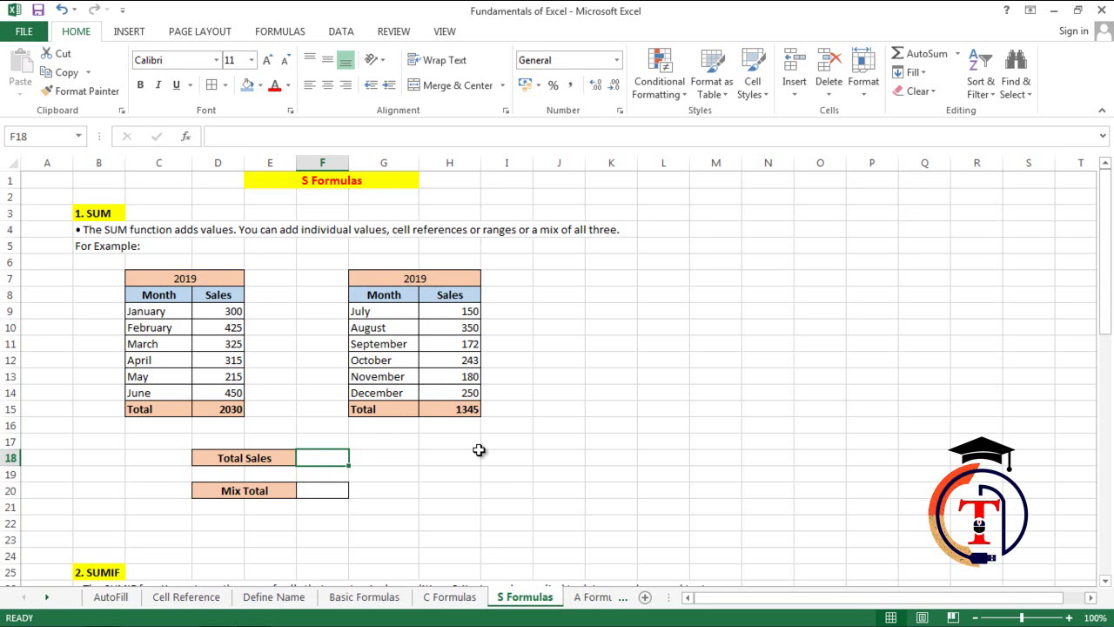
text(=sum)
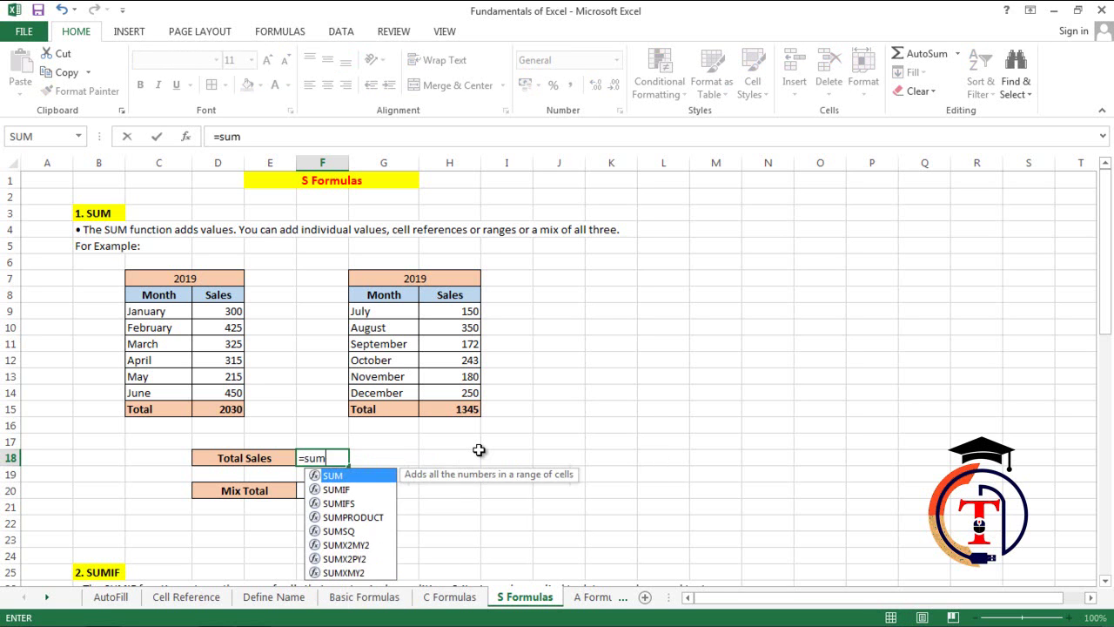
key(Tab)
drag(228, 313, 228, 392)
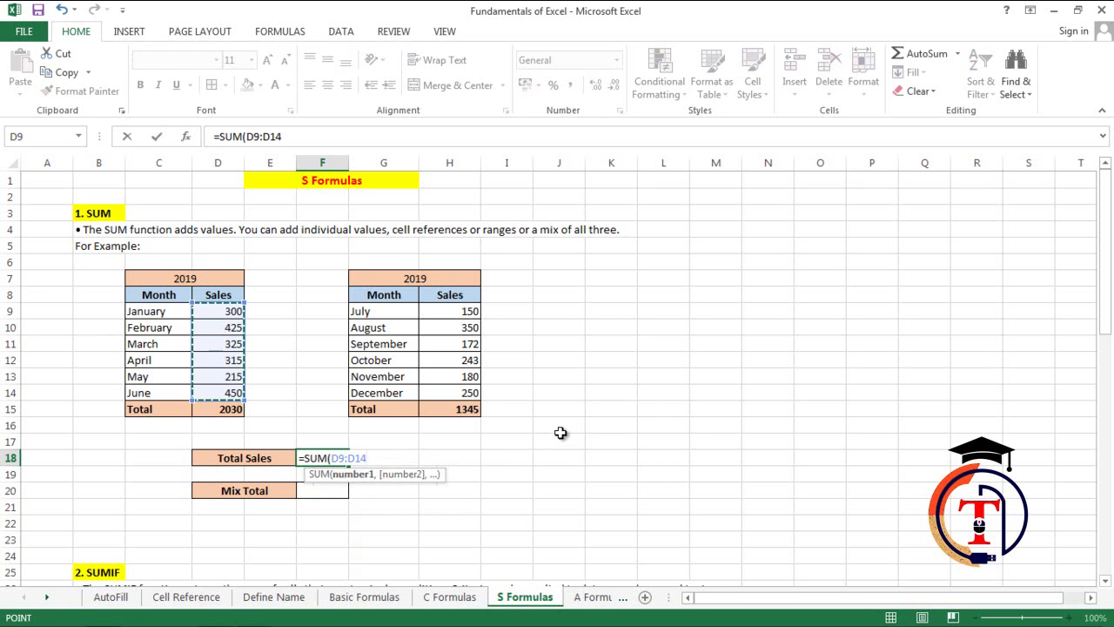
text(,)
drag(459, 309, 457, 393)
key(Return)
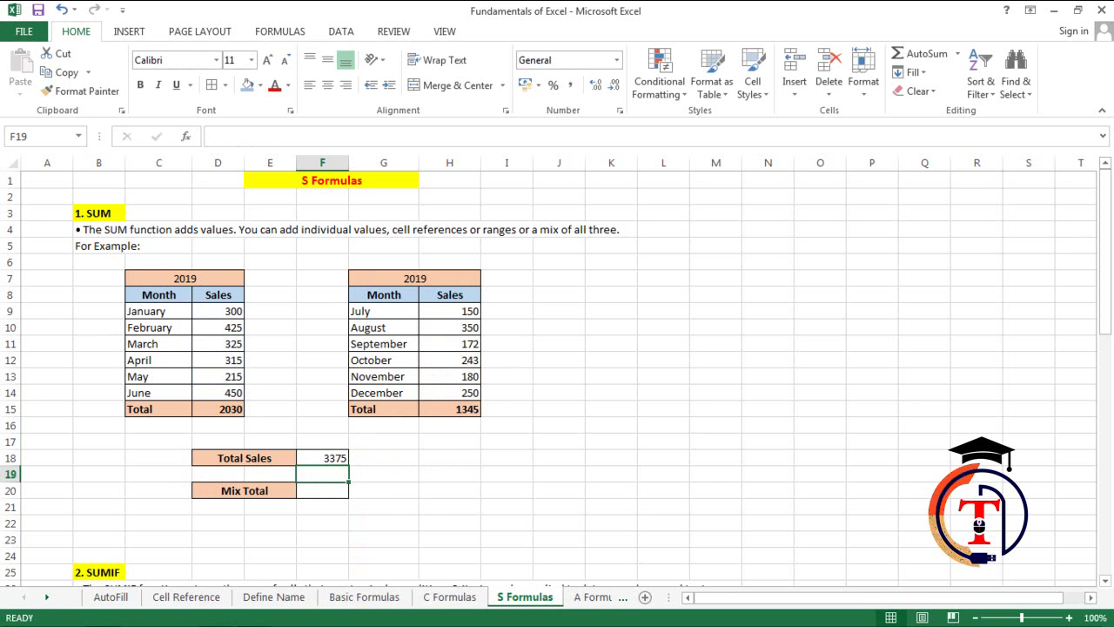
click(327, 489)
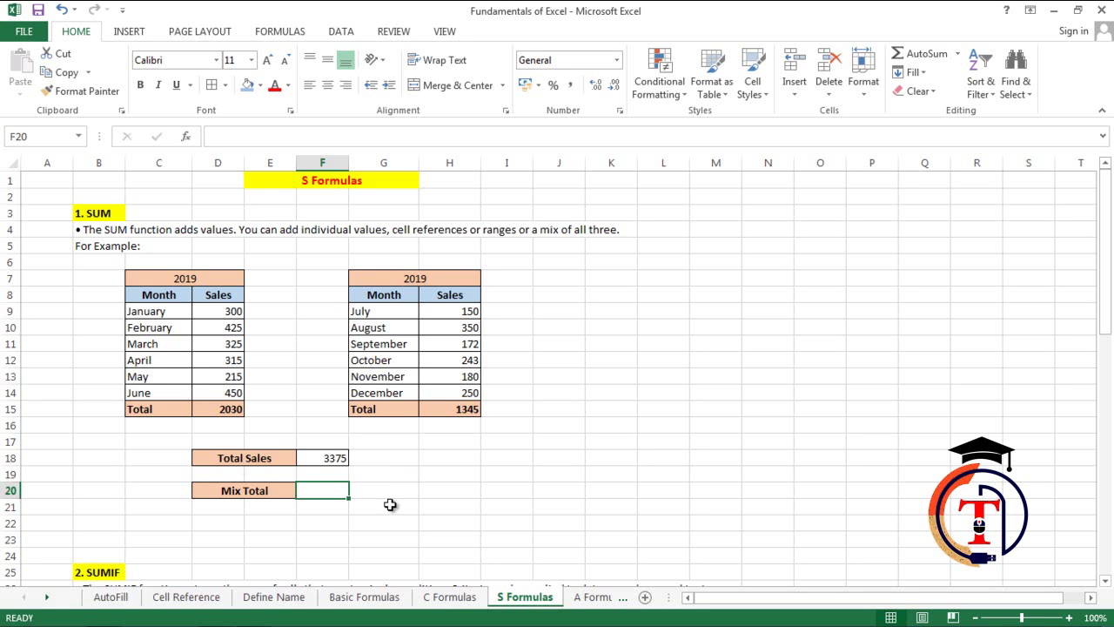
drag(229, 315, 226, 393)
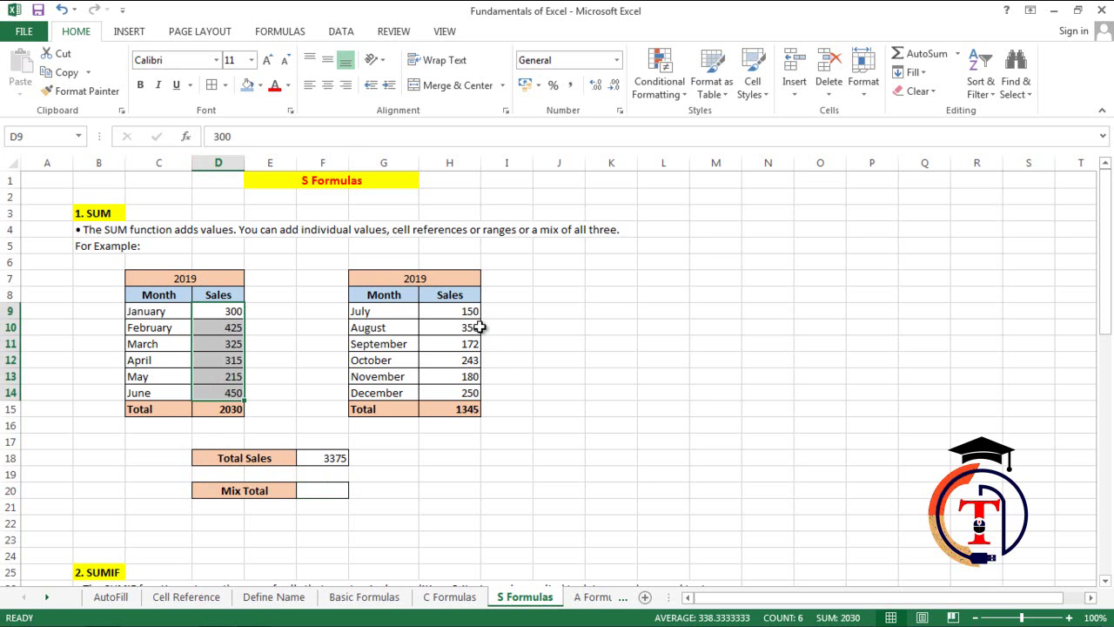
drag(468, 324, 472, 395)
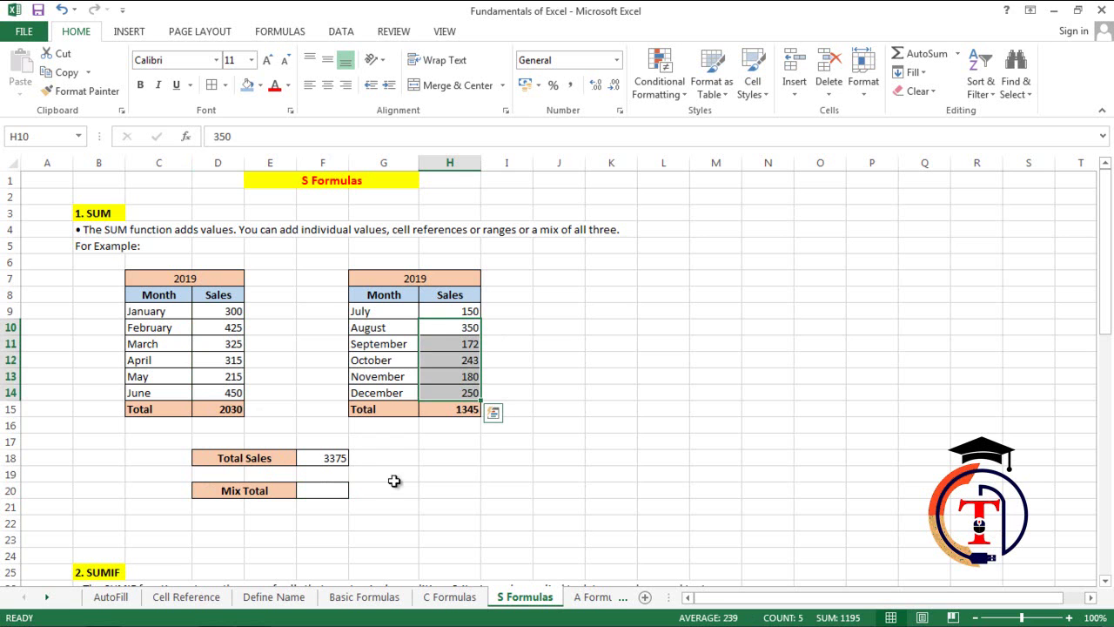
- Start a SUM formula in the Mix Total cell F20 with AVERAGE(D9:D14) as its first argument
click(340, 490)
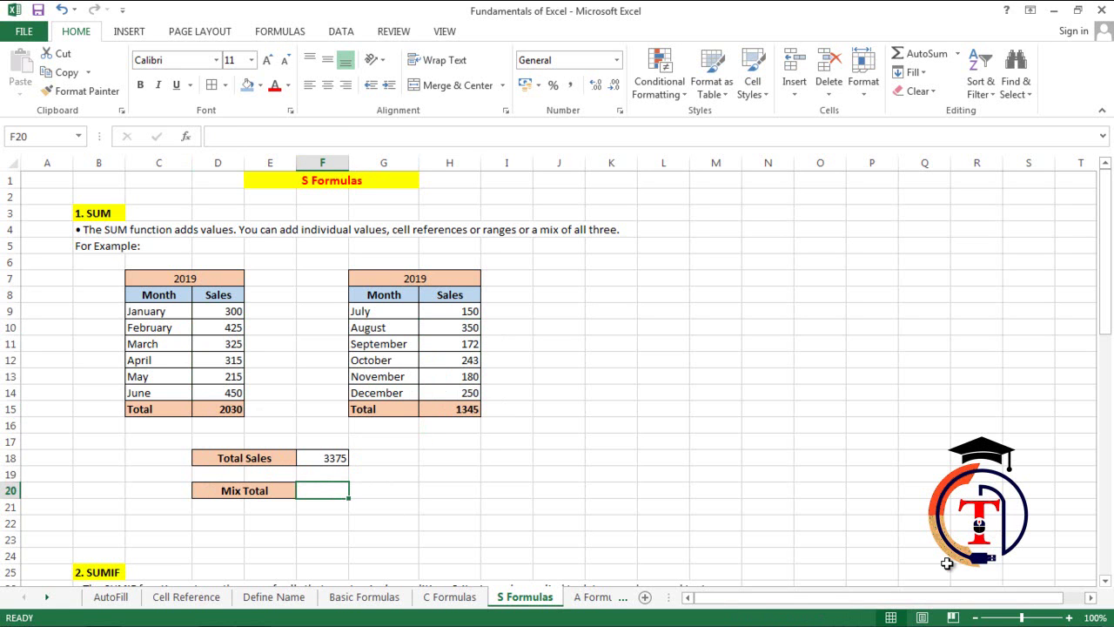
text(=su)
key(Tab)
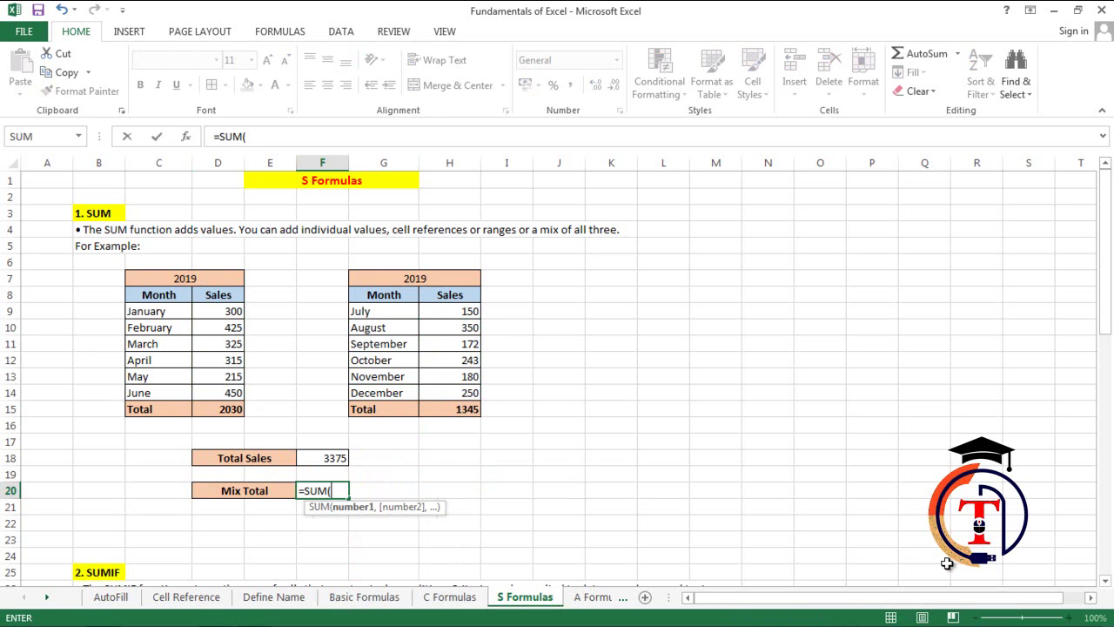
text(aver)
key(Tab)
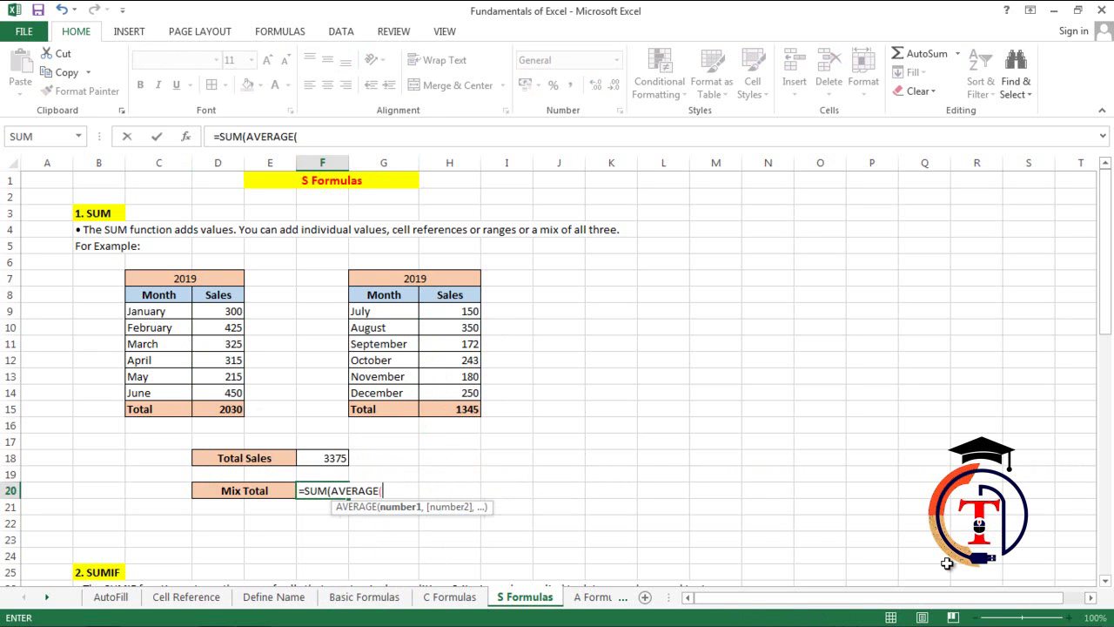
drag(209, 310, 214, 392)
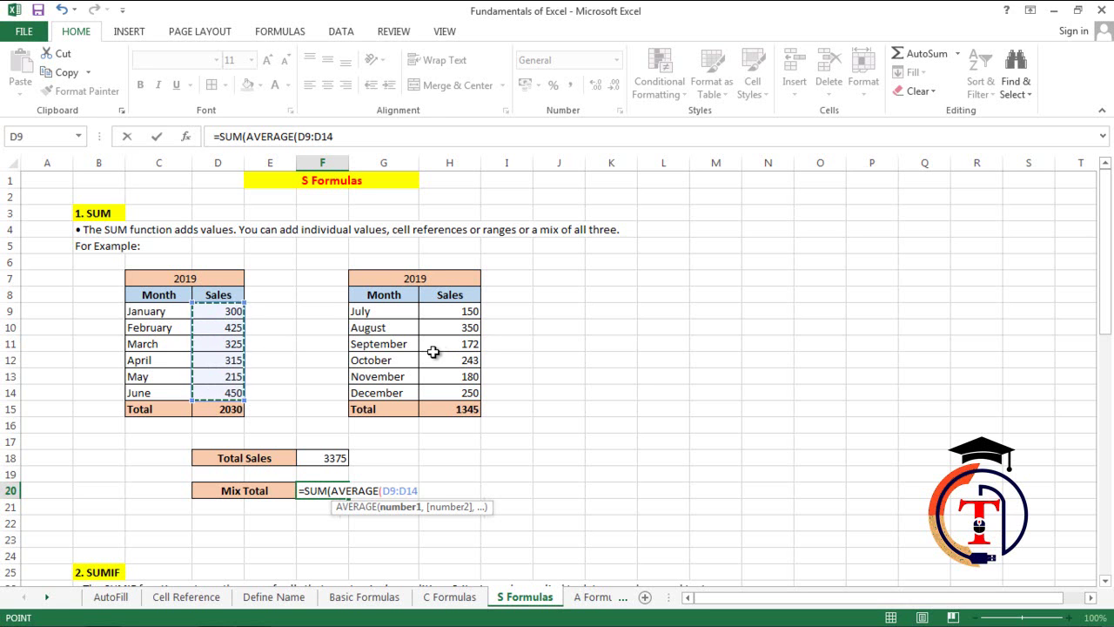
text(),)
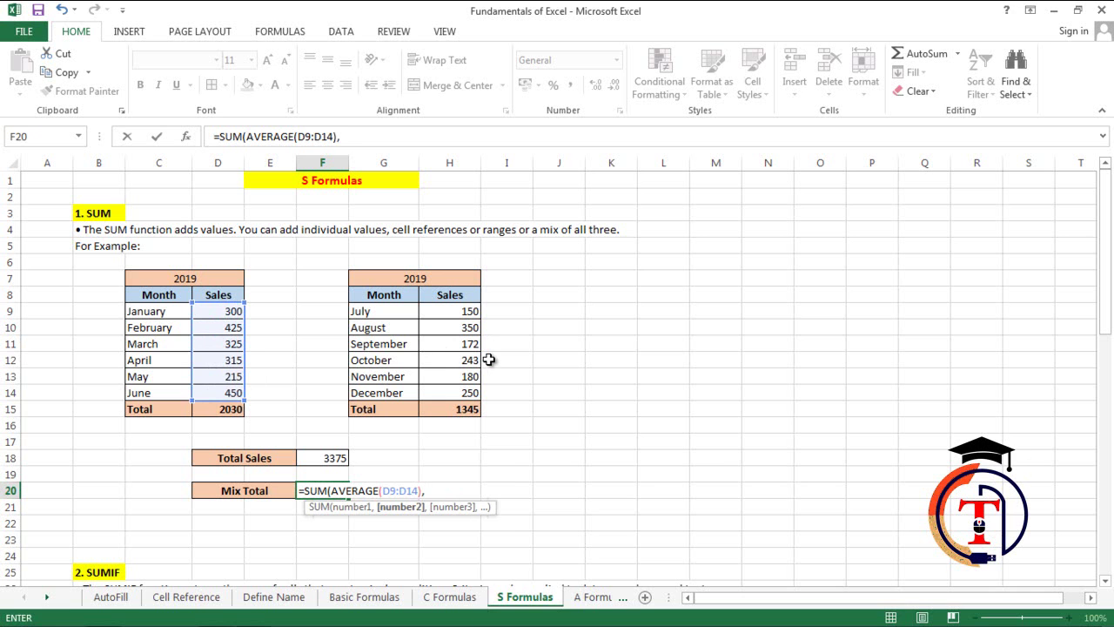
- Complete the Mix Total formula with MAX(H9:H14) as the second SUM argument
text(max)
key(Tab)
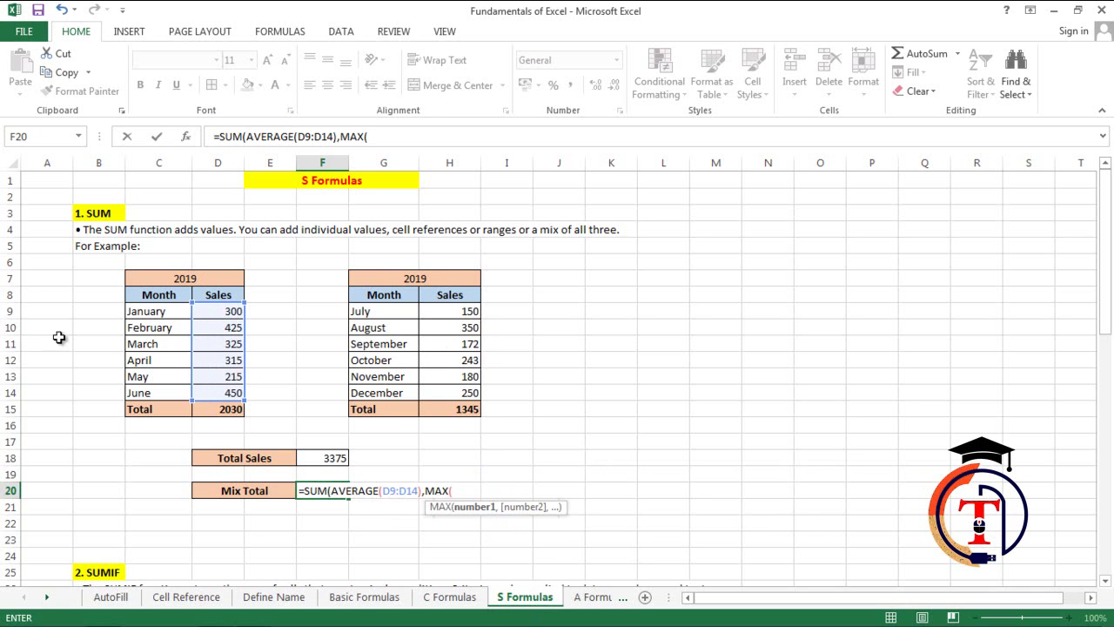
drag(470, 311, 462, 392)
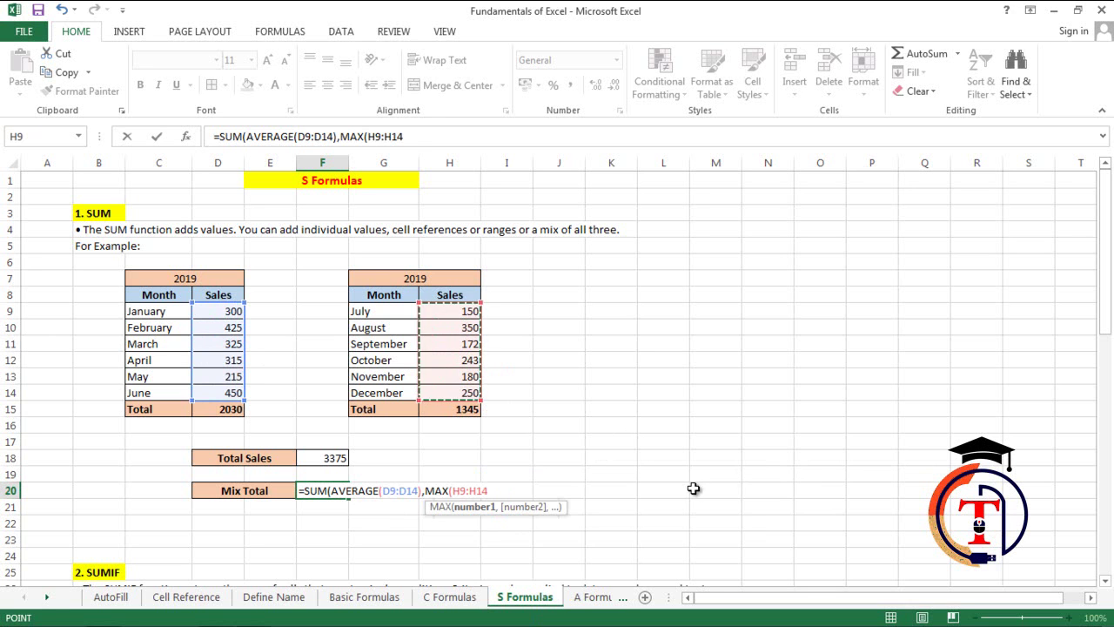
text())
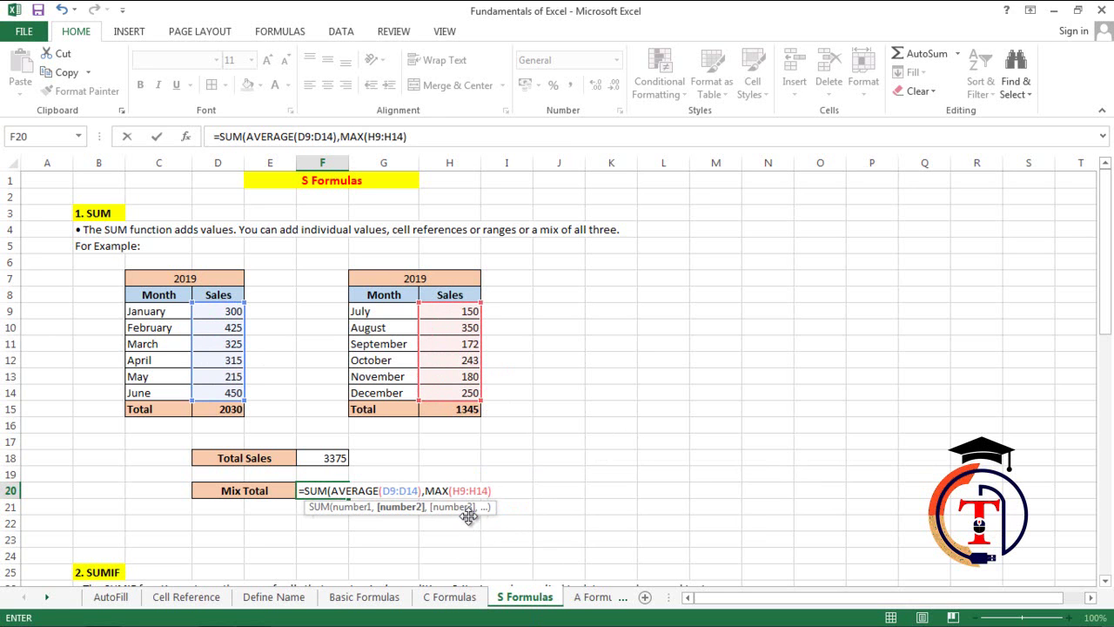
text())
key(Return)
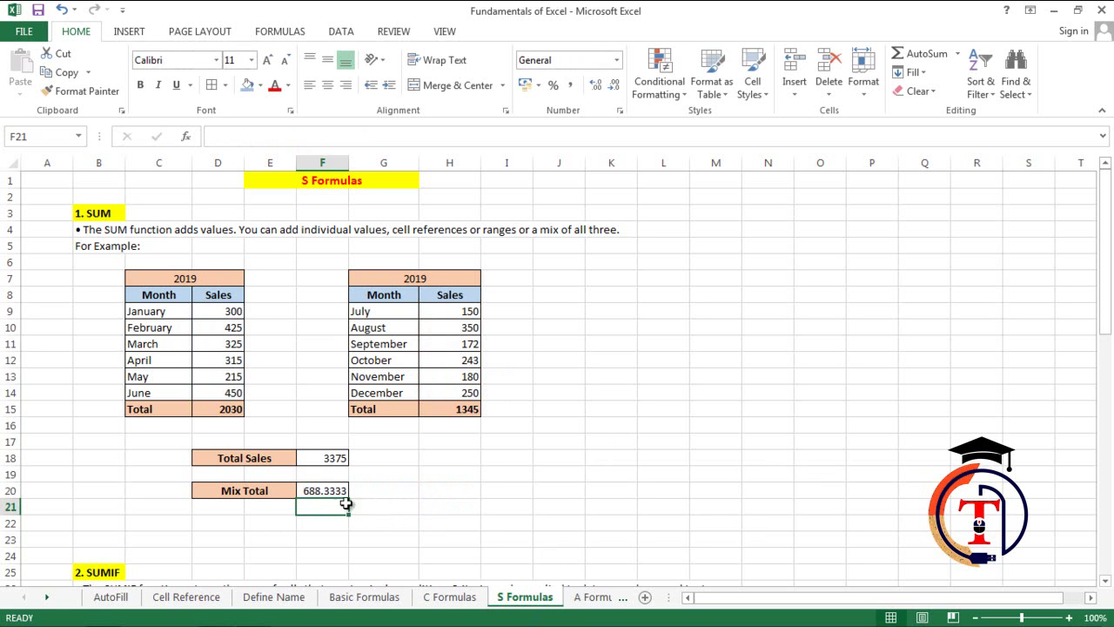
- In the SUMIF section, total the T-shirt amounts in cell I30 with SUMIF, using range D30:D35, criterion H30 and sum range E30:E35
drag(1108, 203, 1111, 346)
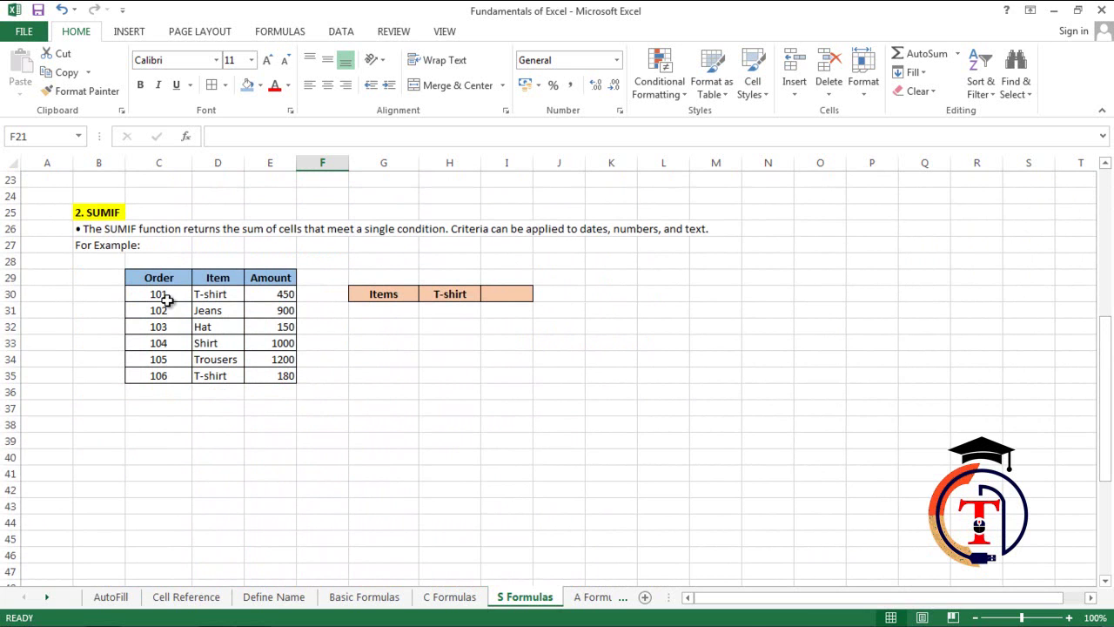
drag(167, 298, 171, 377)
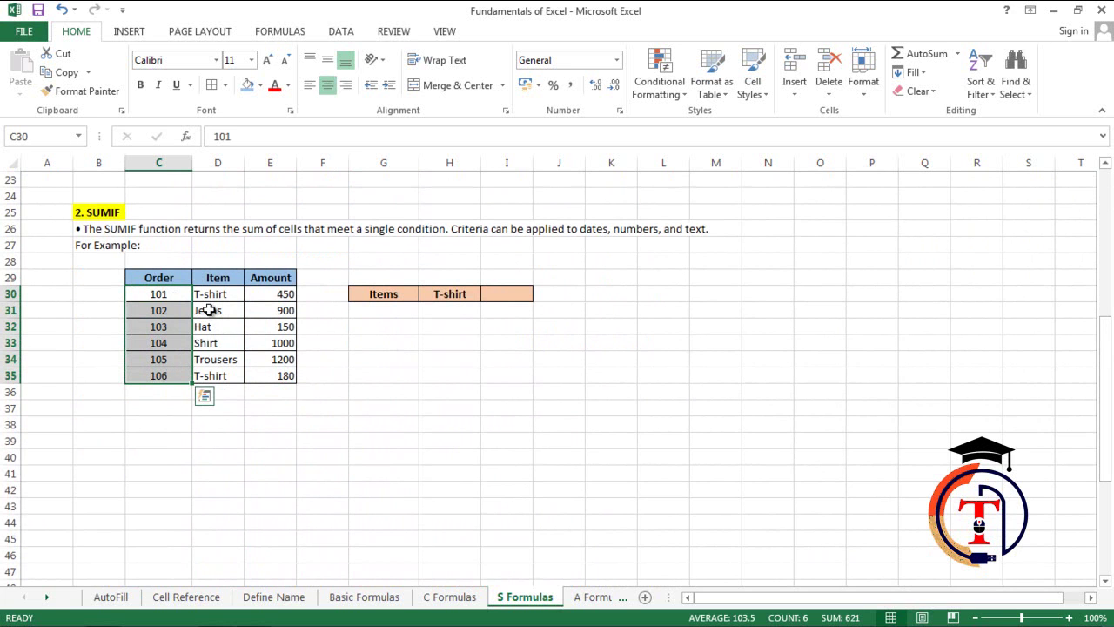
click(517, 292)
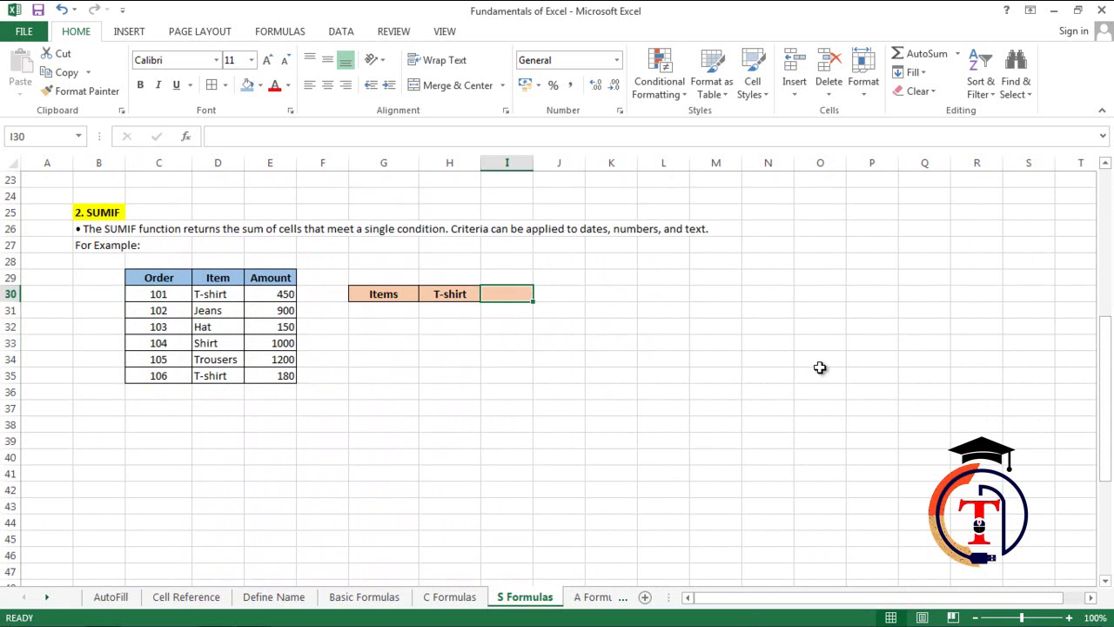
text(=sumi)
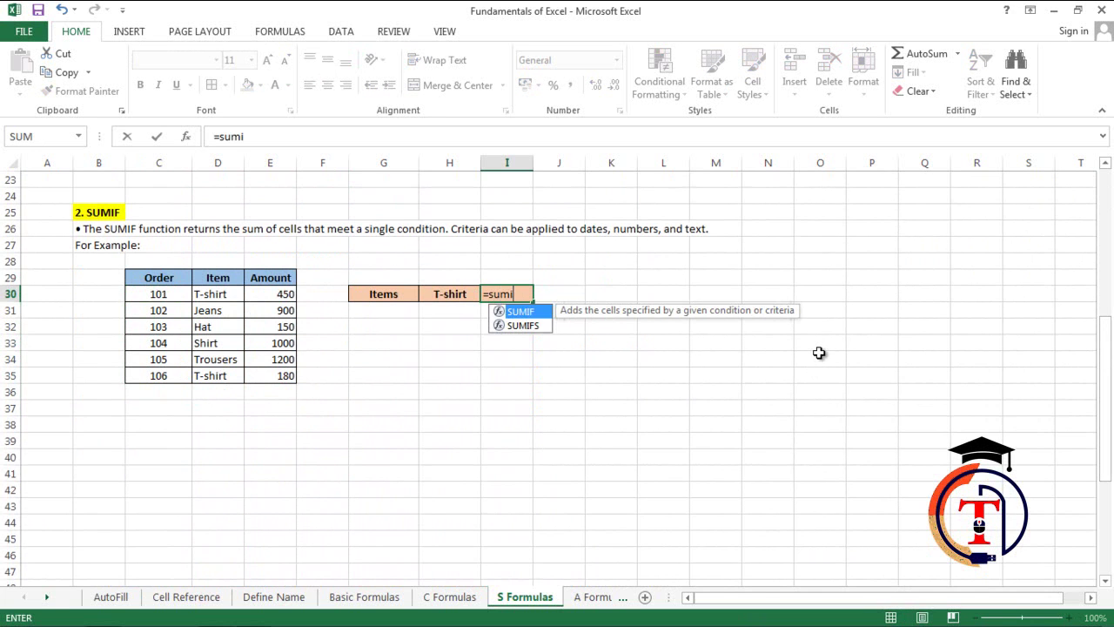
text(f)
key(Tab)
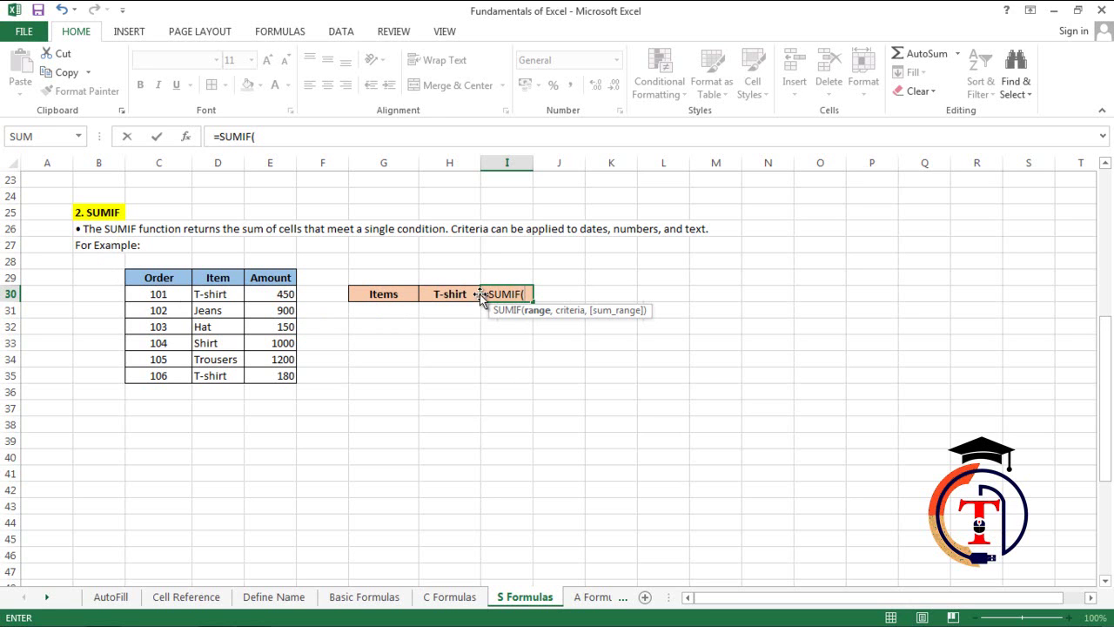
drag(218, 294, 229, 373)
text(,)
click(436, 293)
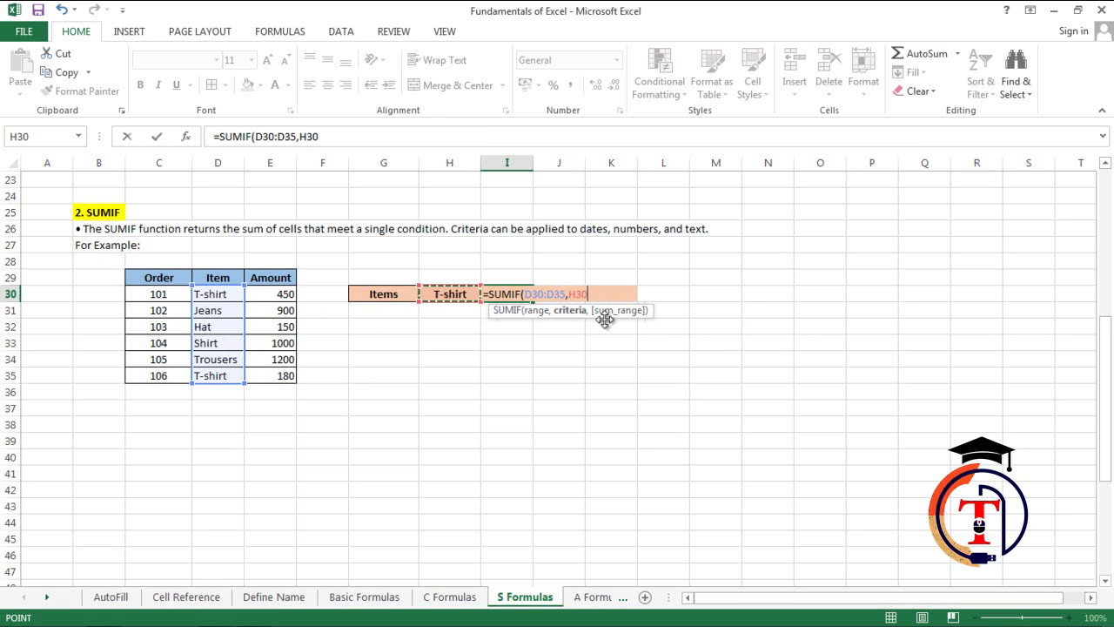
text(,)
drag(285, 296, 293, 377)
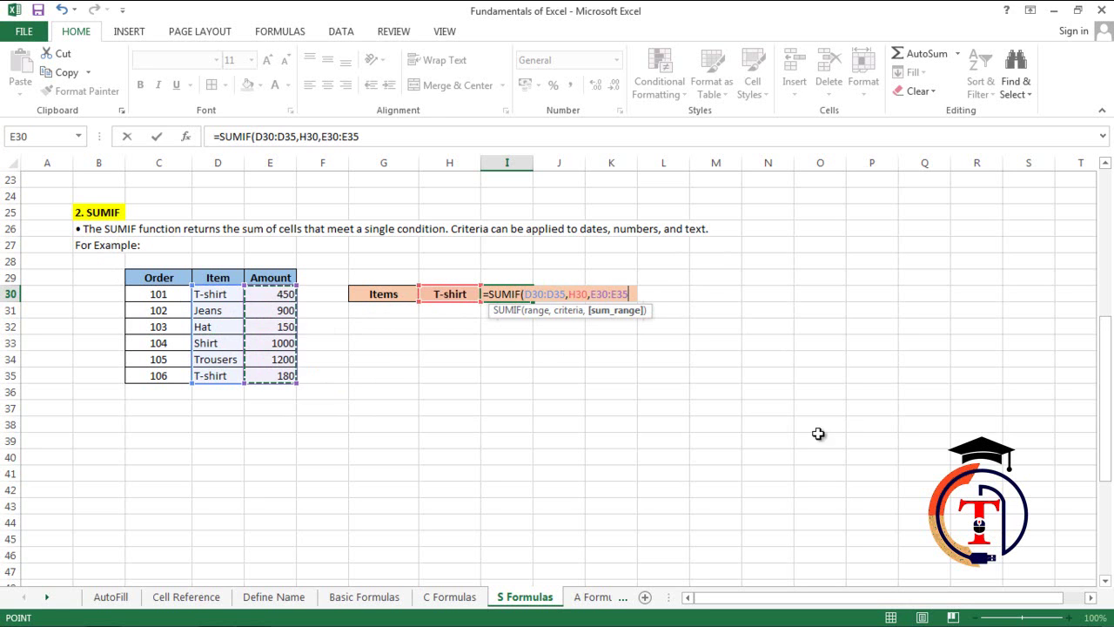
key(Return)
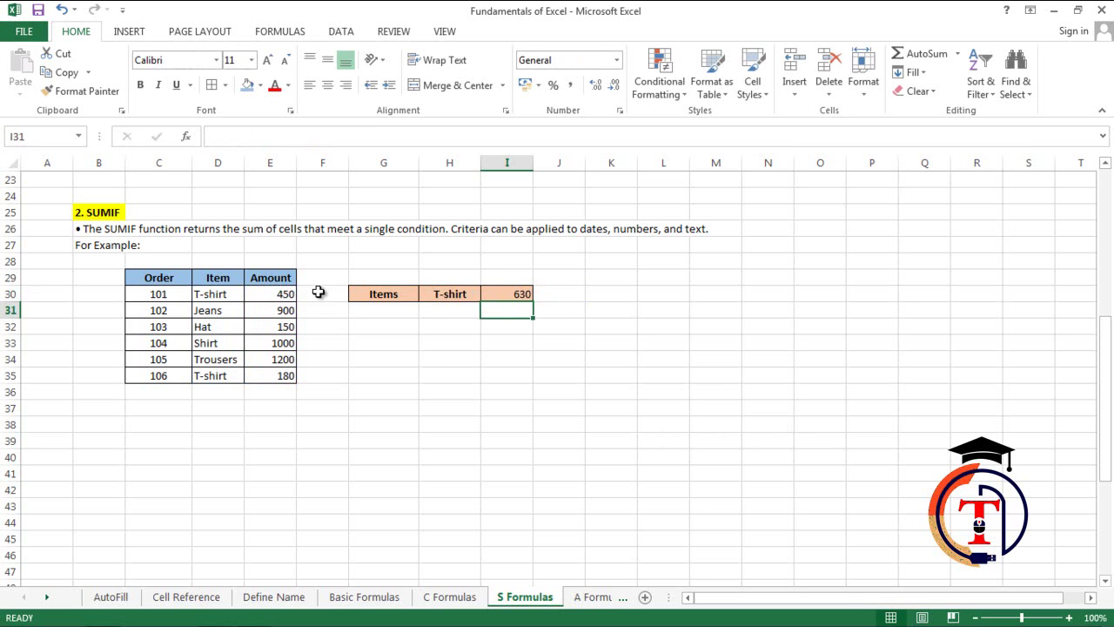
- Check the SUMIF result against the combined amounts of the two T-shirt orders in E30 and E35
click(287, 293)
ctrl+click(278, 377)
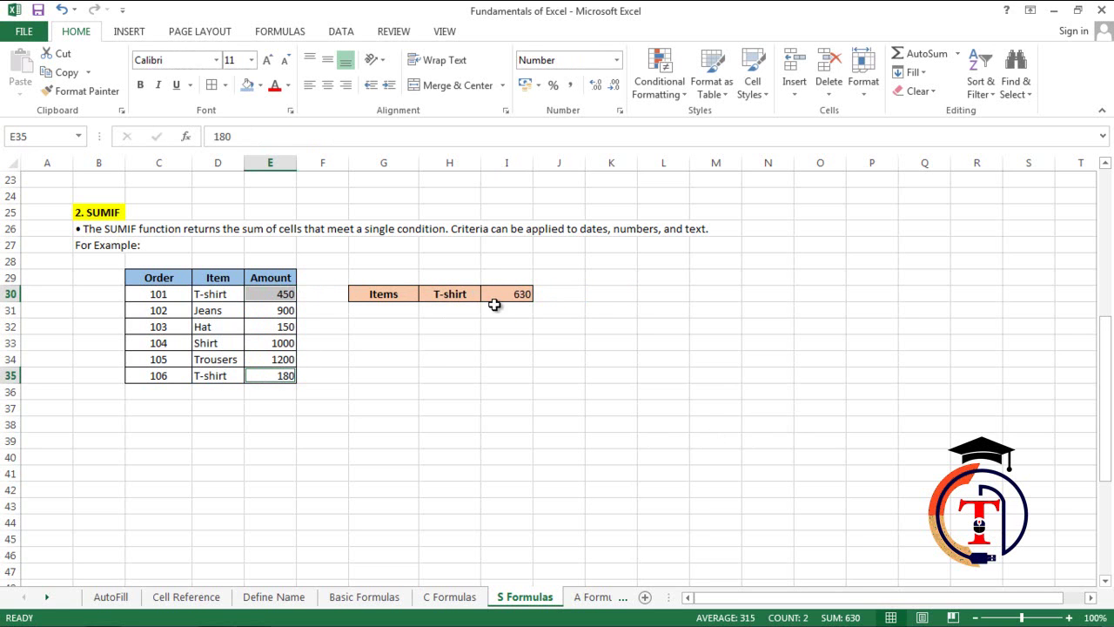
click(642, 345)
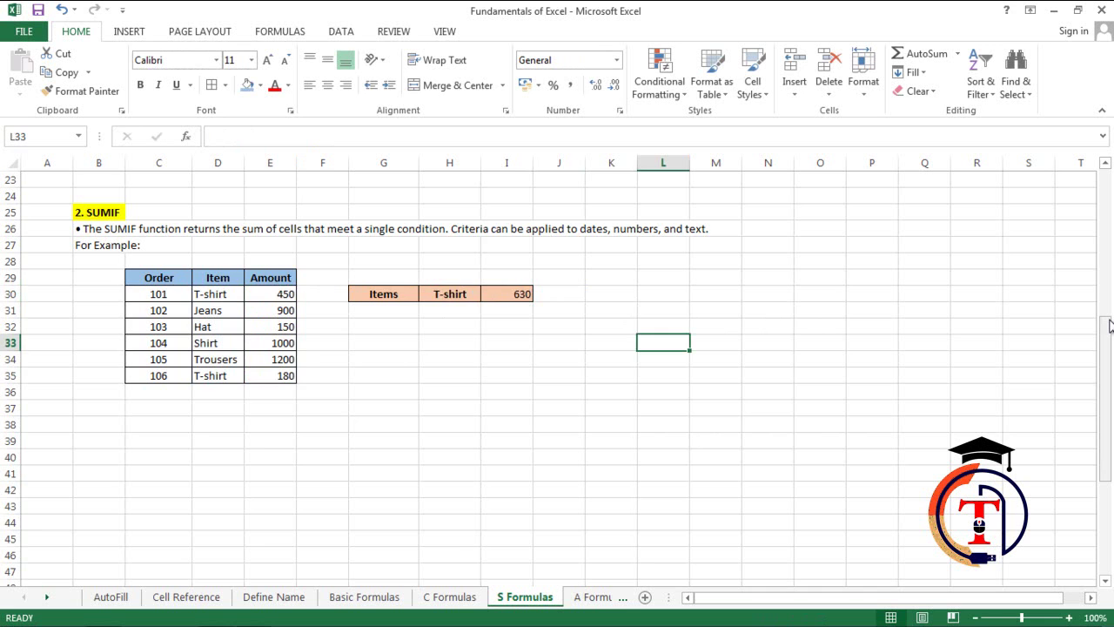
- In the SUMIFS section, start a SUMIFS formula in the Qty cell I56 with E54:E61 as the sum range
key(Page_Down)
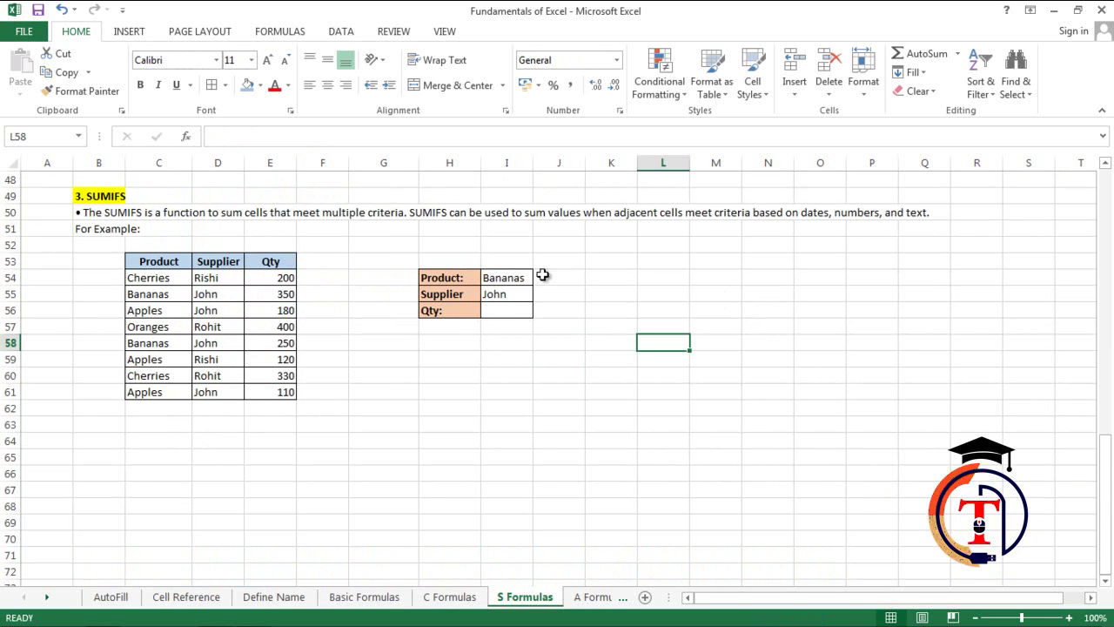
click(514, 313)
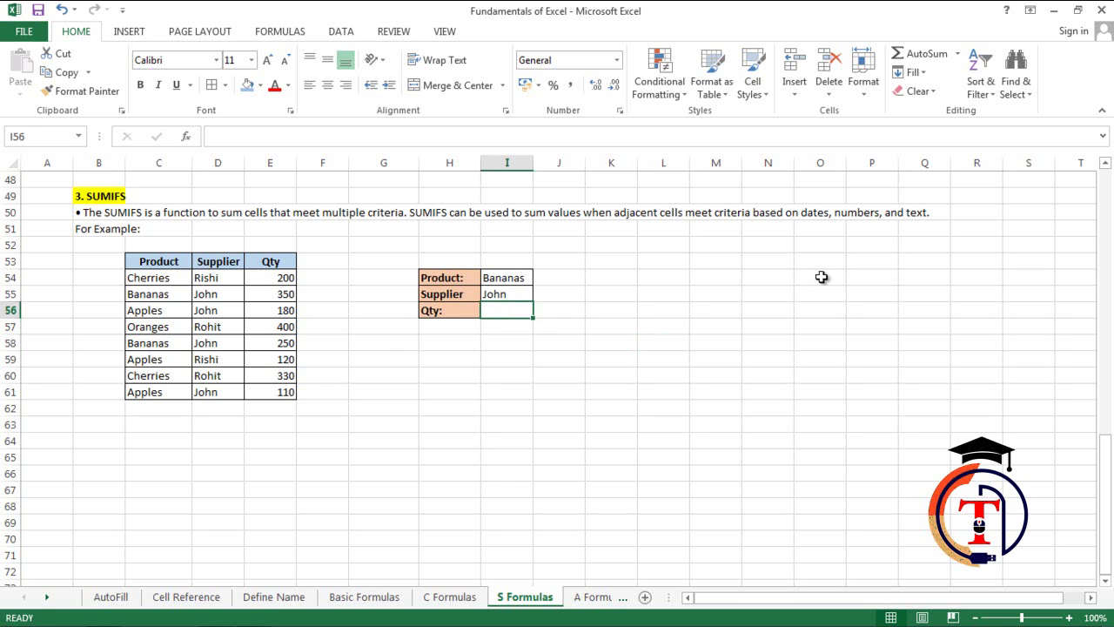
text(=sumifs)
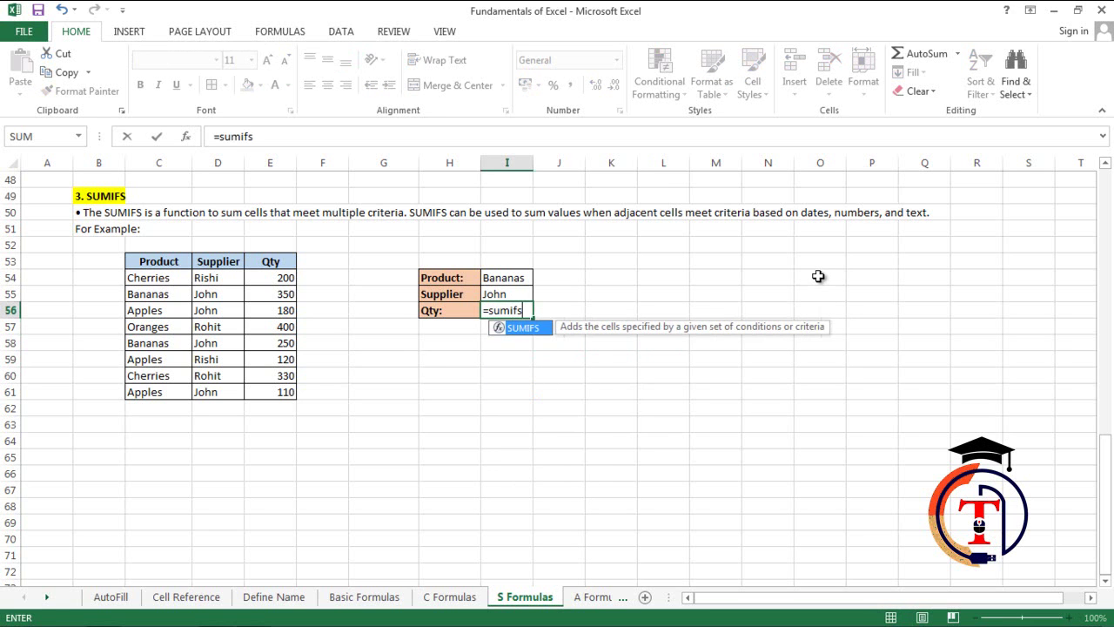
key(Tab)
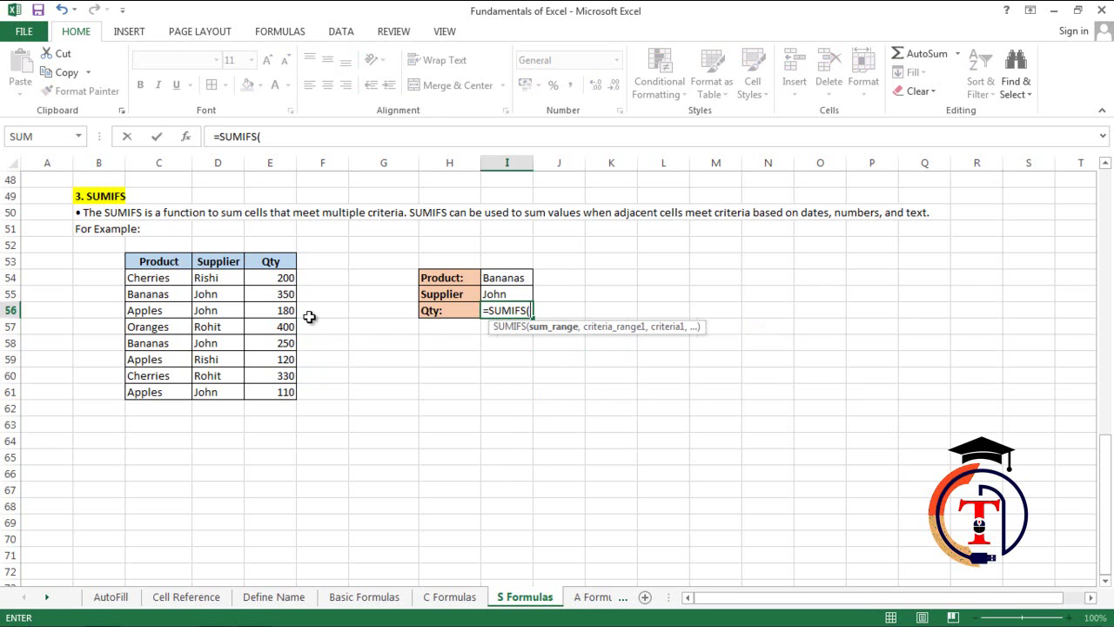
drag(286, 281, 287, 392)
text(,)
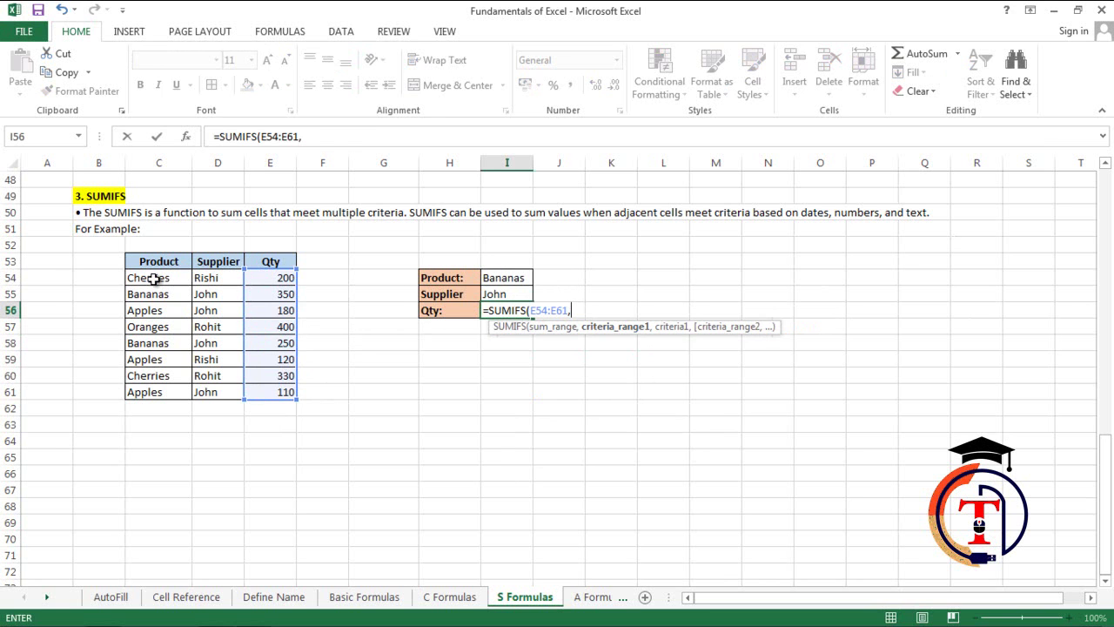
- Complete the SUMIFS formula with product range C54:C61 matching I54 and supplier range D54:D61 matching I55
drag(155, 278, 186, 391)
text(,)
click(518, 280)
text(,)
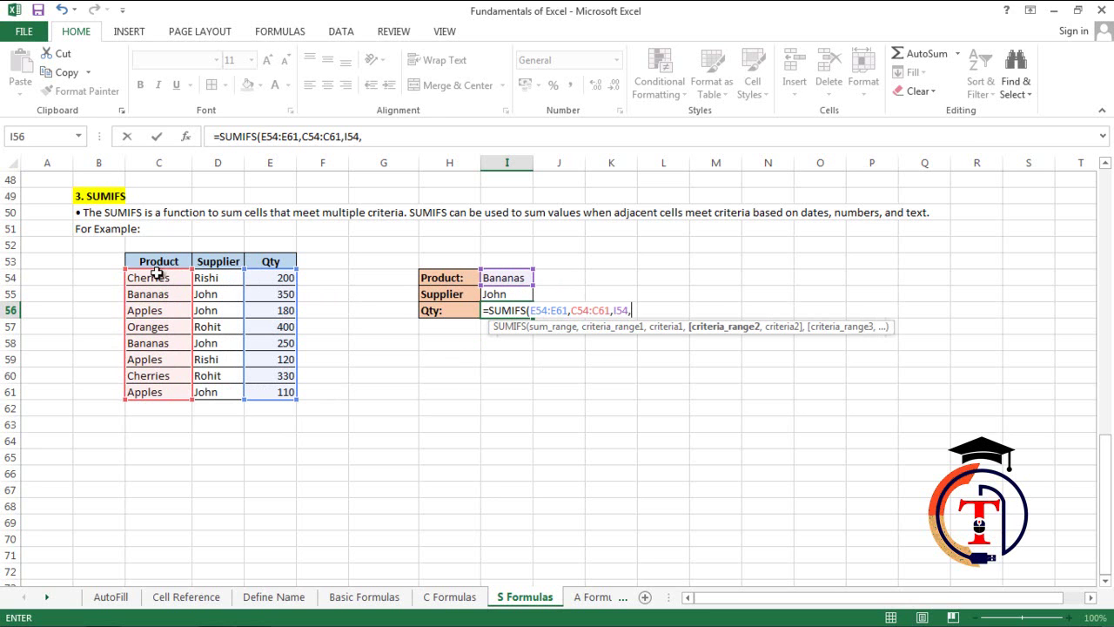
drag(220, 276, 227, 392)
click(507, 294)
key(Return)
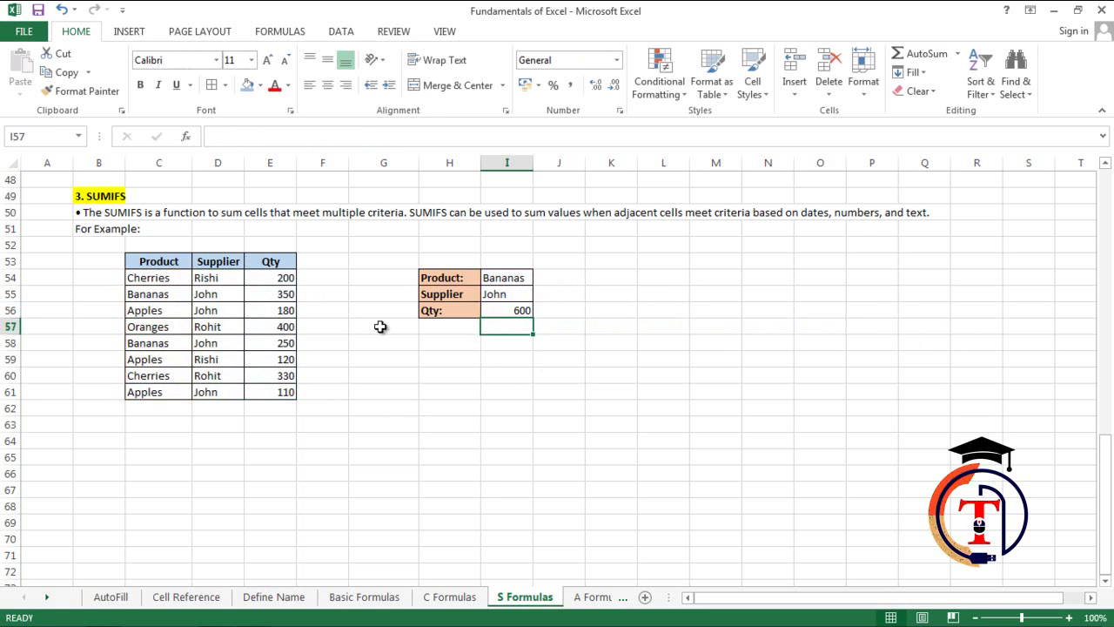